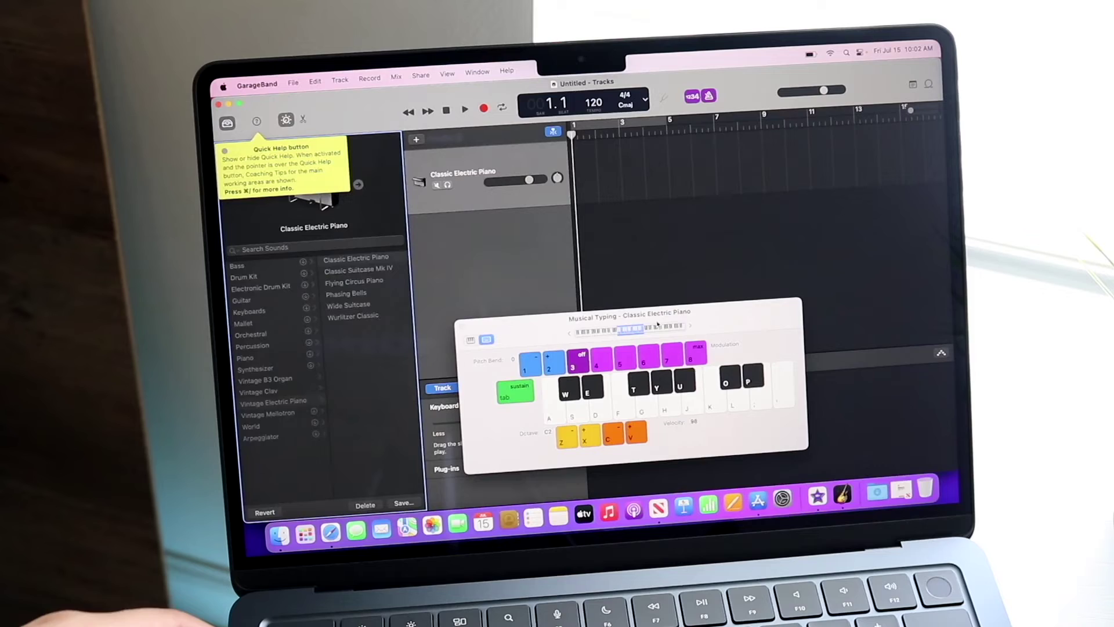
Step: Record a short Classic Electric Piano region, then add a second Software Instrument track
{"action": "key", "text": "r"}
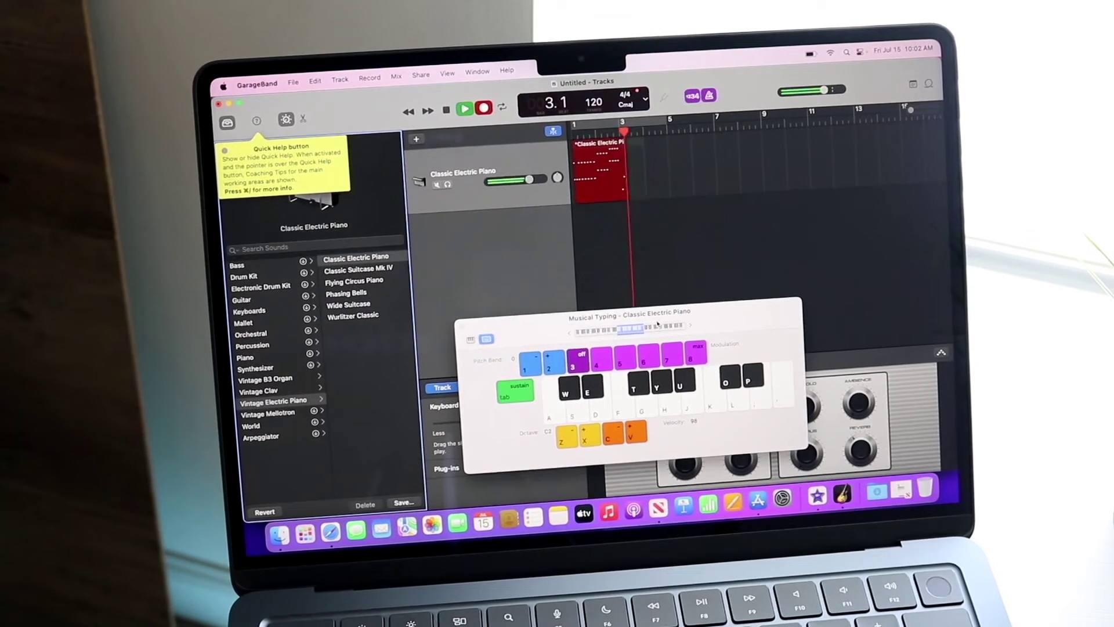
{"action": "key", "text": "space"}
{"action": "left_click", "coordinate": [418, 141]}
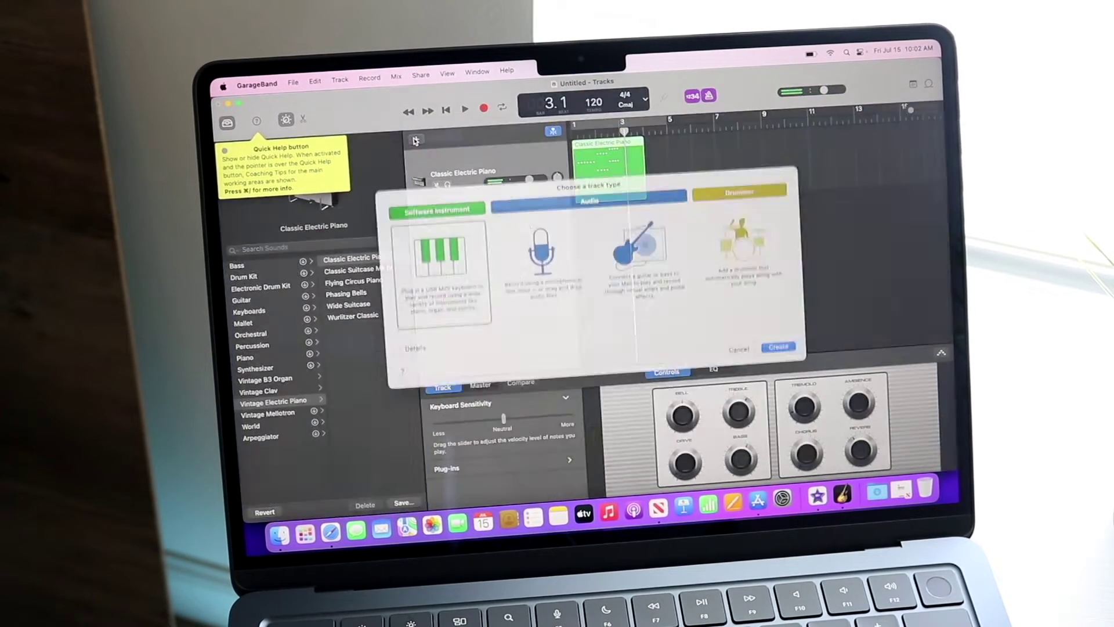
{"action": "double_click", "coordinate": [460, 264]}
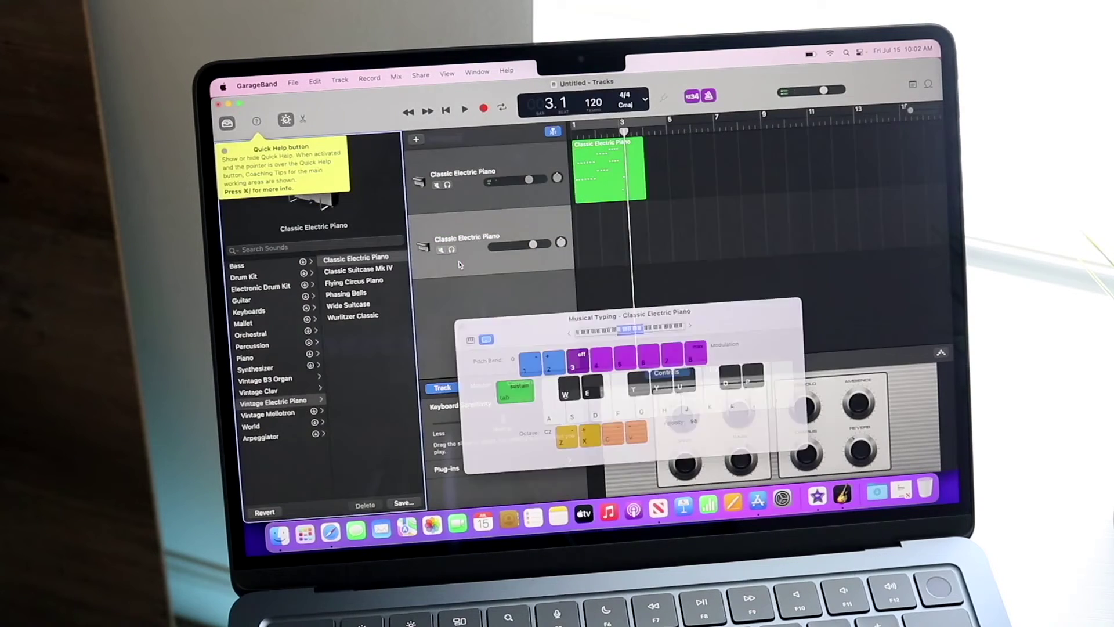
Step: Start another count-in recording and toggle Smart Controls off and back on
{"action": "key", "text": "r"}
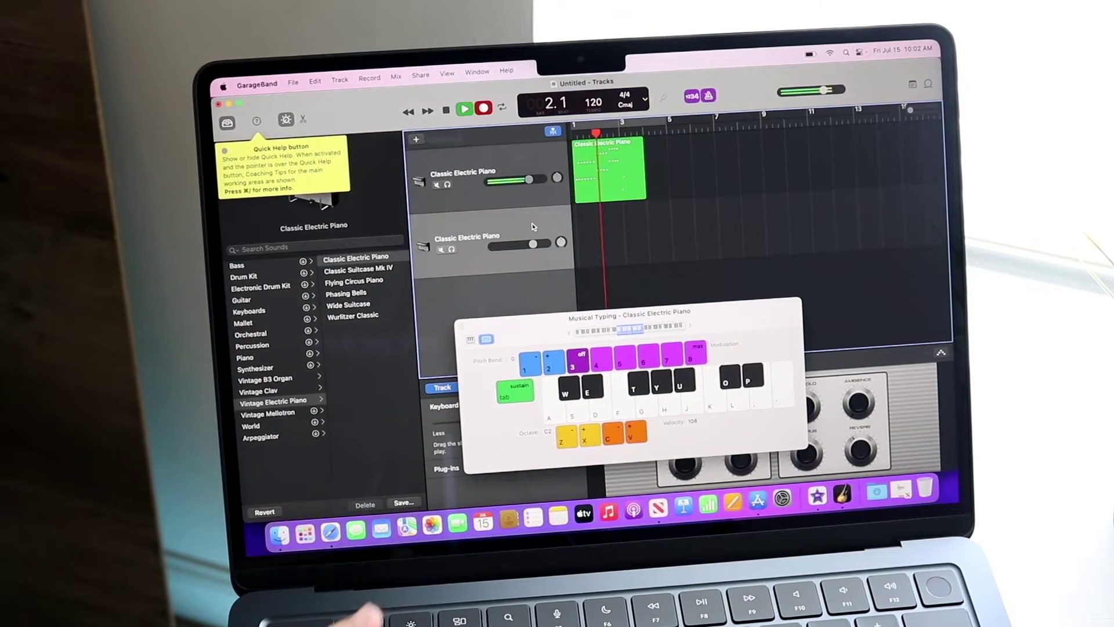
{"action": "key", "text": "b"}
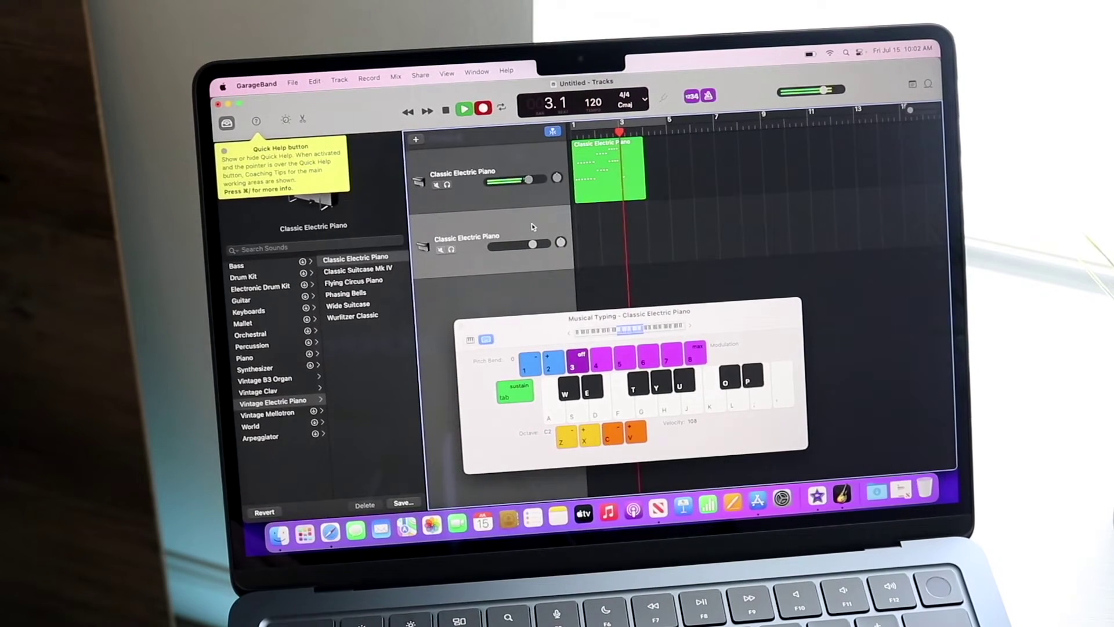
{"action": "key", "text": "b"}
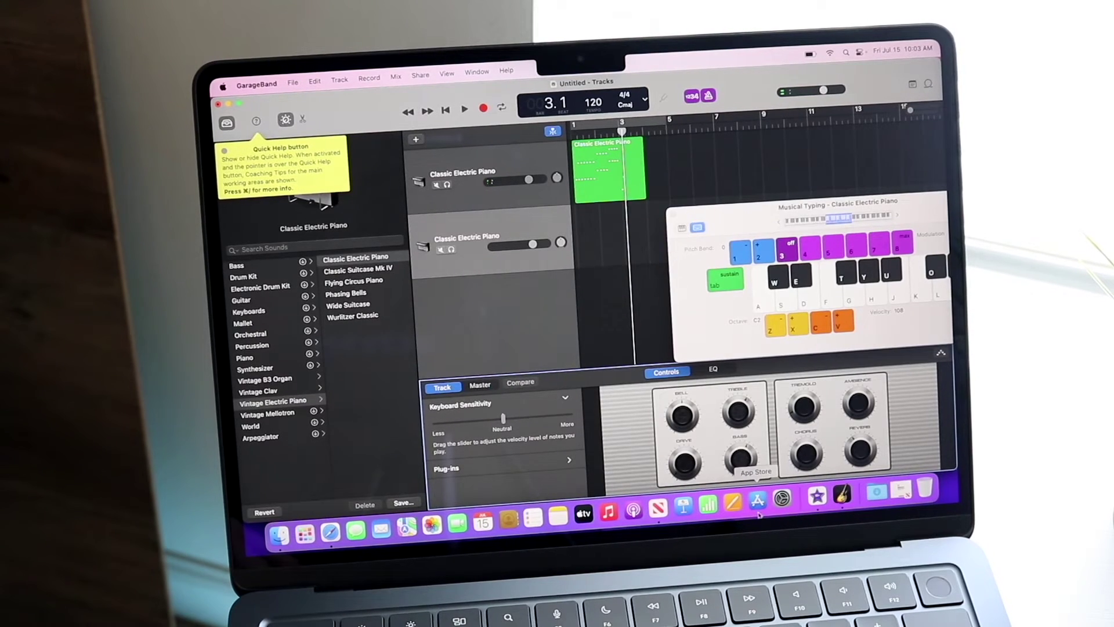
Step: Launch the App Store from the Dock so its Discover page opens over GarageBand
{"action": "left_click", "coordinate": [758, 501]}
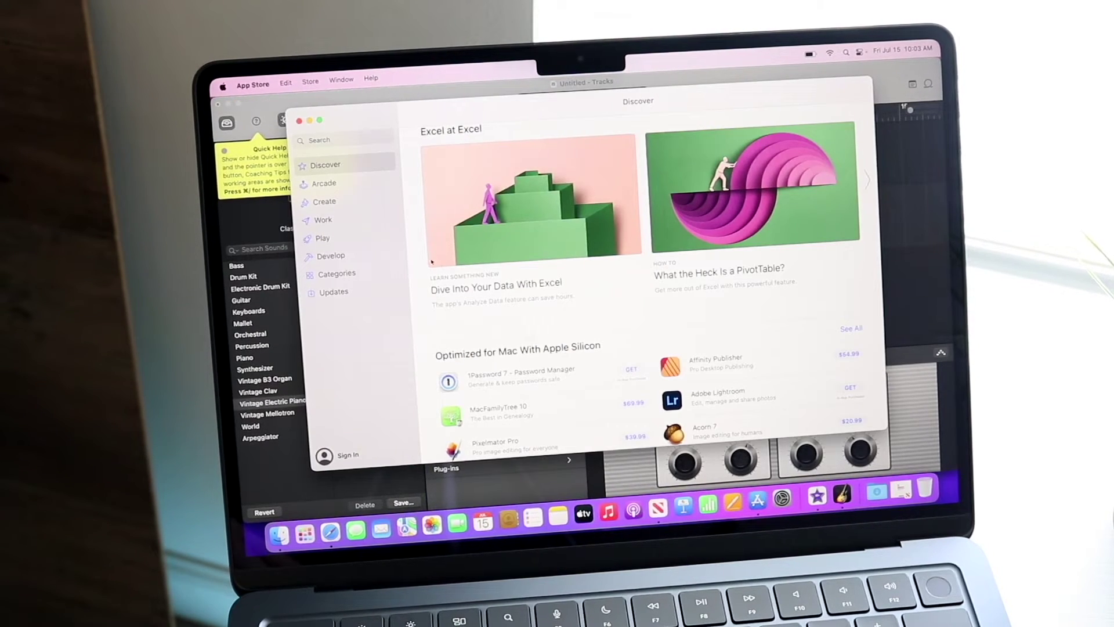